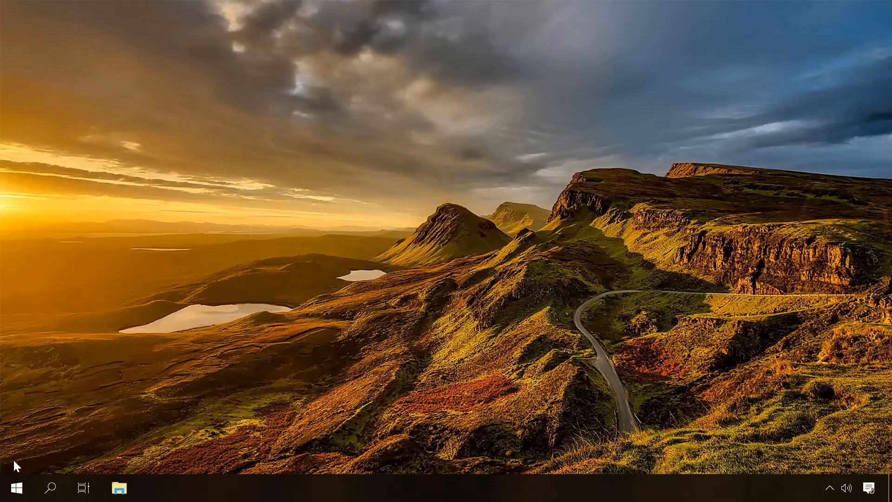
- Open the Windows Update page in Windows Settings and go to its active hours options
click(17, 487)
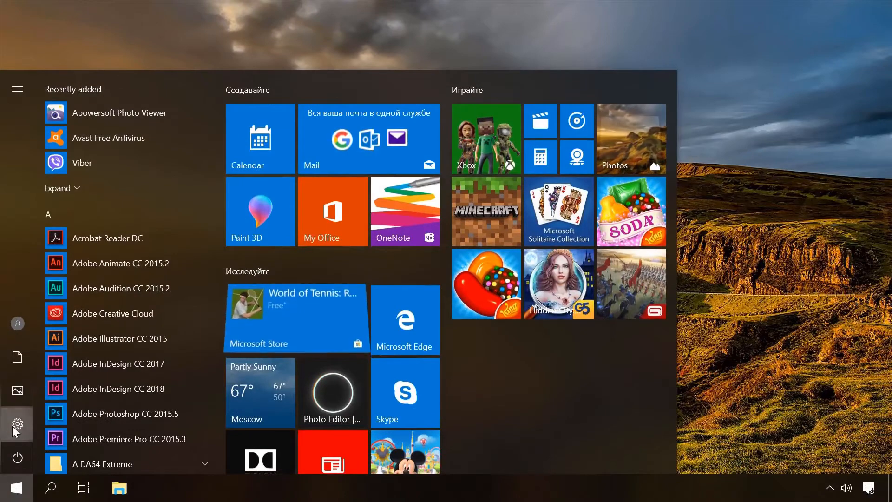
click(14, 425)
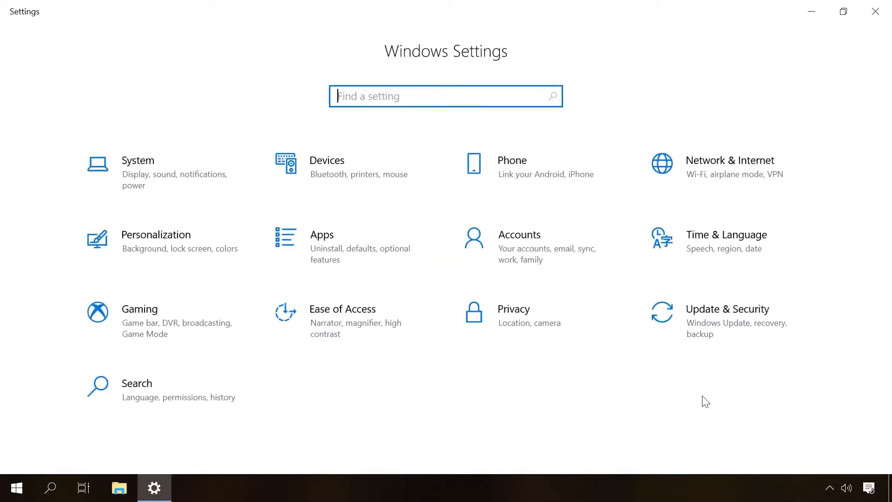
click(729, 311)
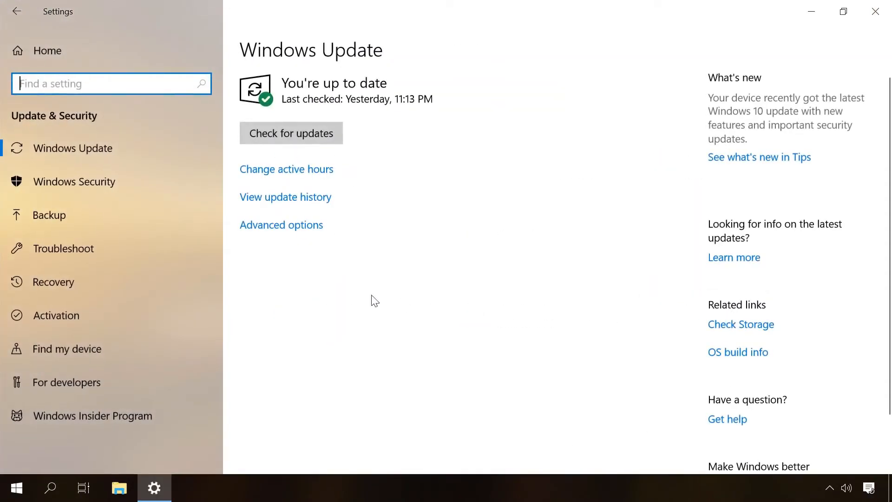
click(73, 148)
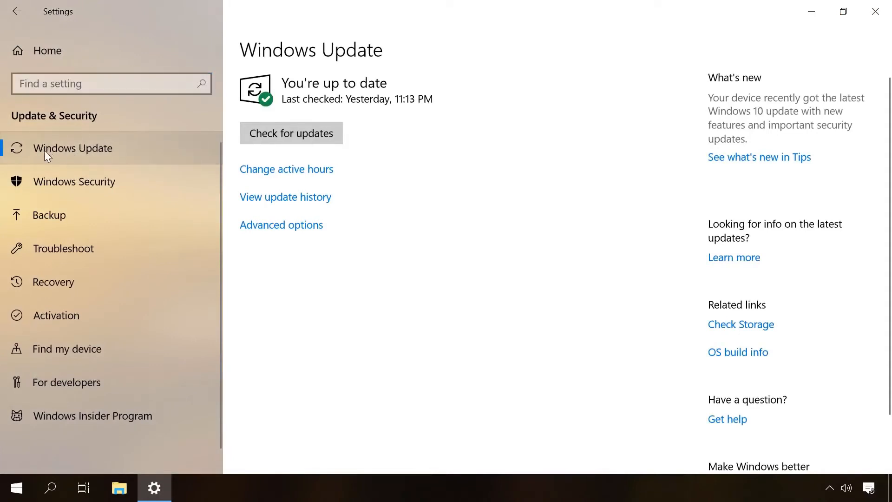
click(290, 169)
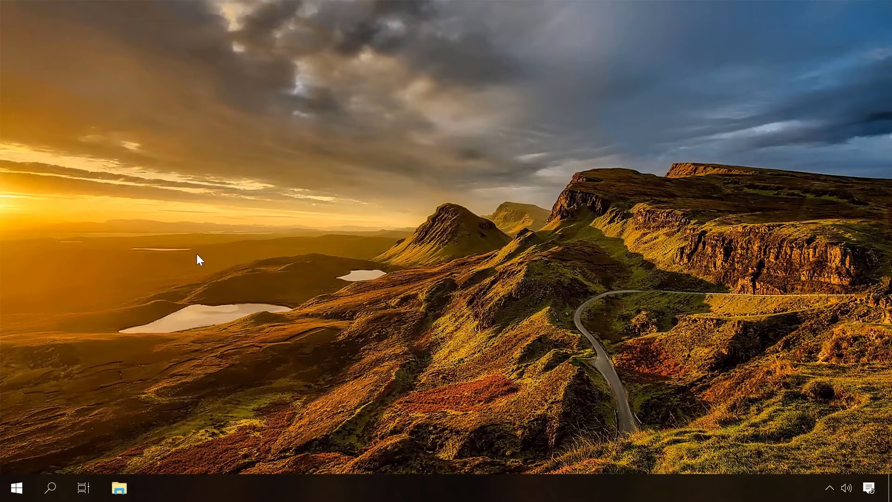
- Run gpedit.msc and open the Windows Update policies under Computer Configuration, Administrative Templates, Windows Components
key(super+r)
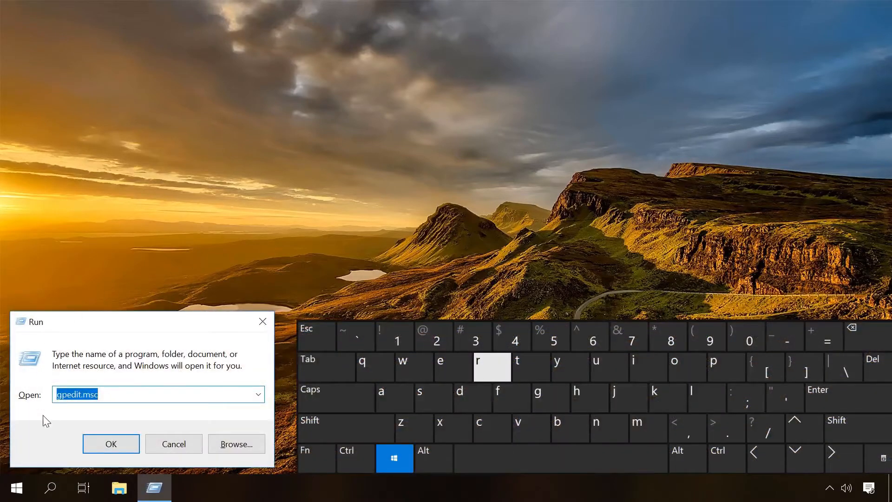
click(116, 443)
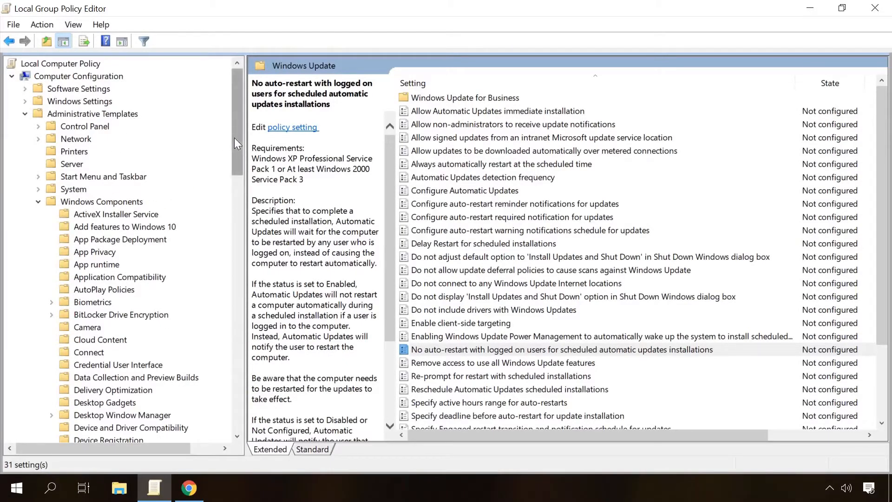
drag(234, 137, 246, 362)
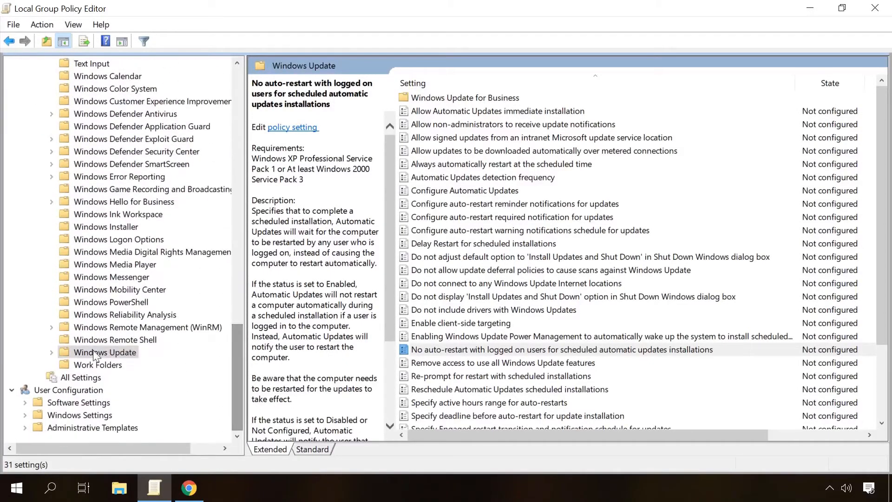
click(78, 353)
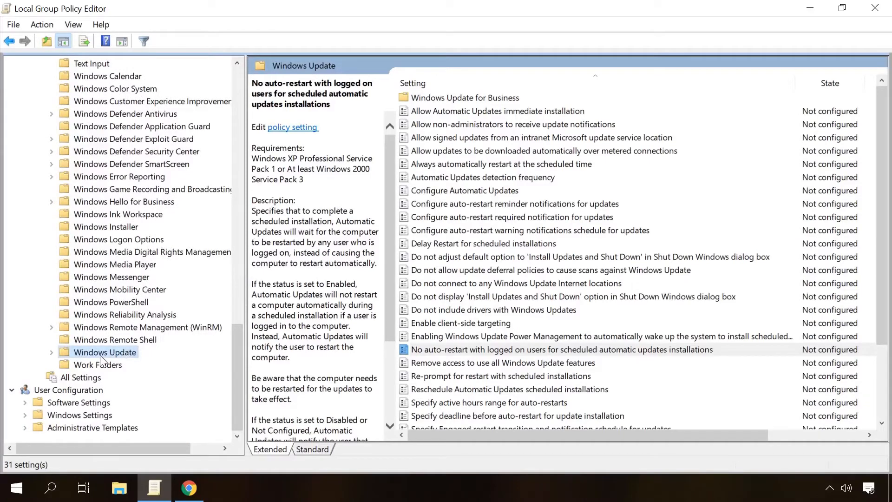
- Set the policy "No auto-restart with logged on users for scheduled automatic updates installations" to Enabled
click(416, 349)
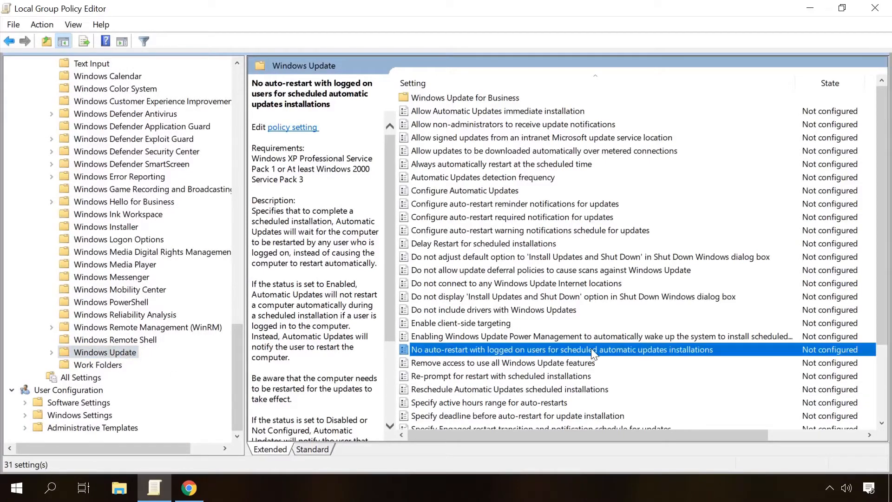
double_click(505, 349)
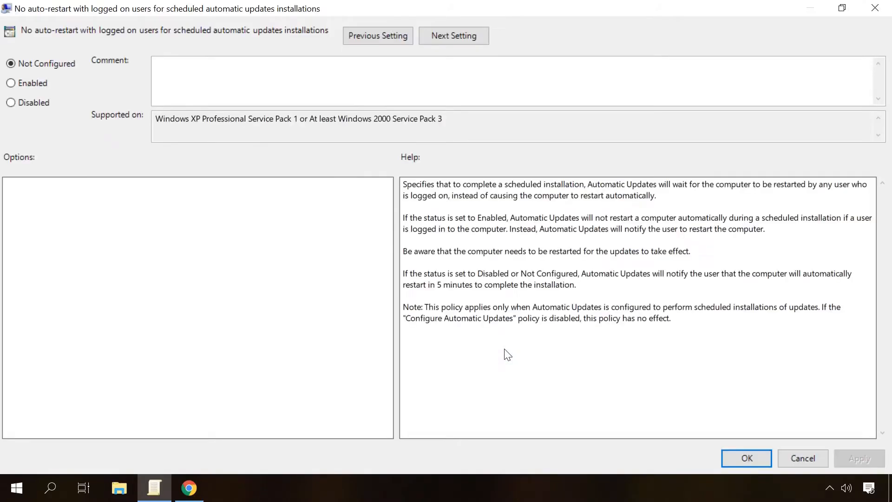
click(30, 83)
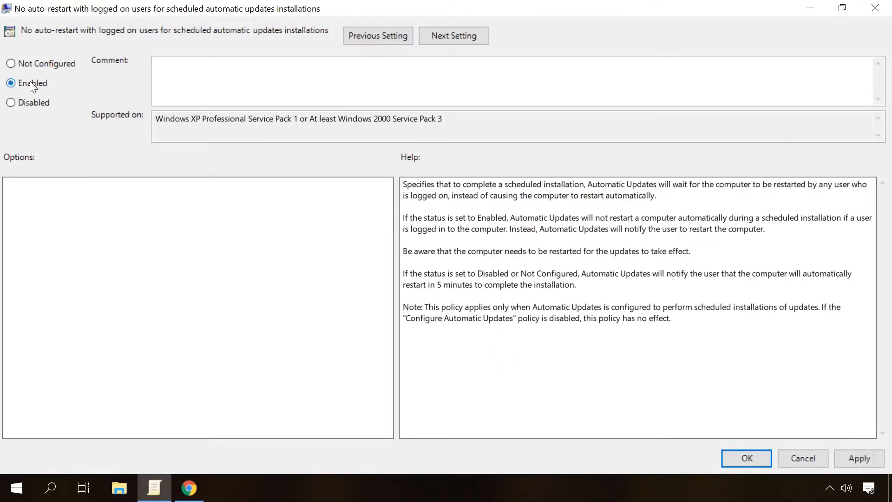
click(741, 458)
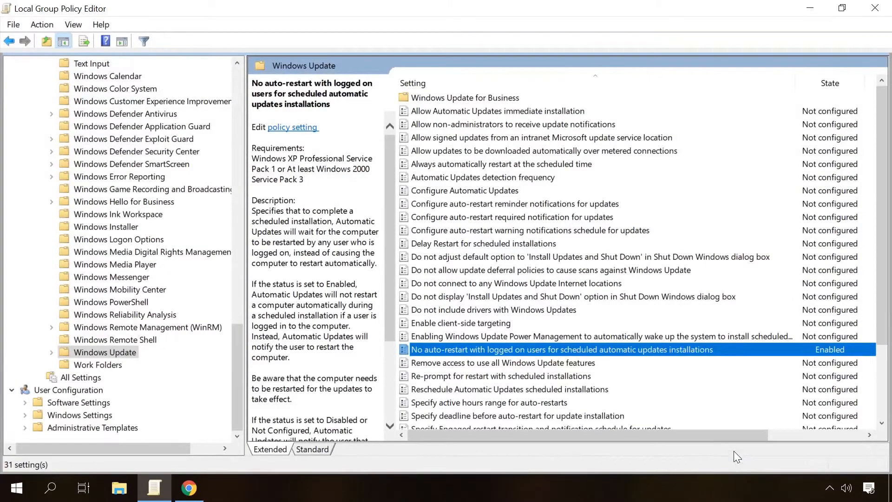
- Set the policy "Always automatically restart at the scheduled time" to Disabled
click(512, 177)
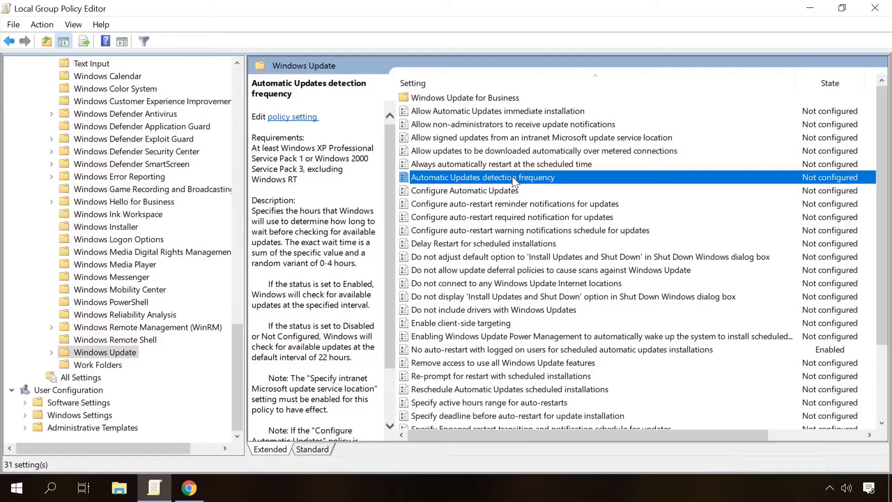
click(513, 162)
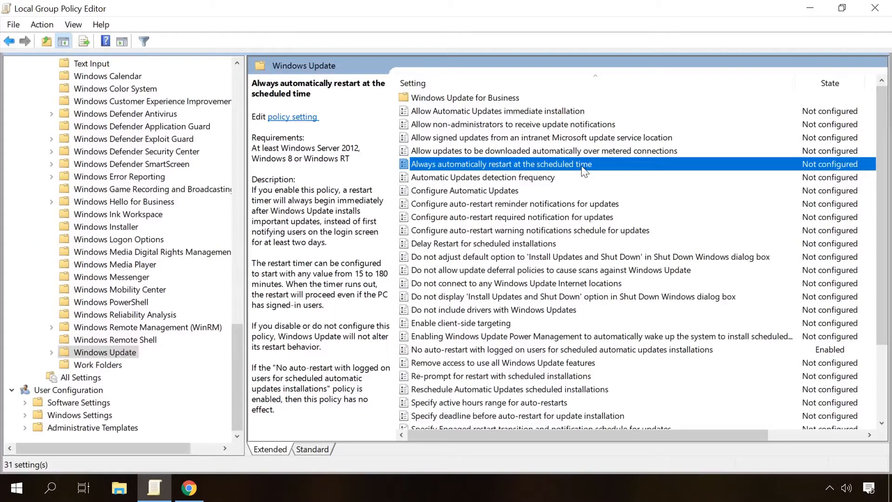
double_click(496, 163)
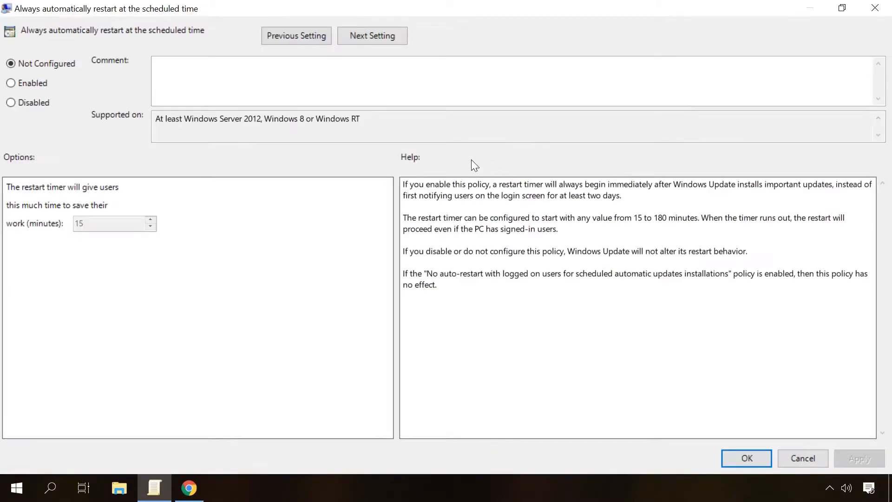
click(32, 100)
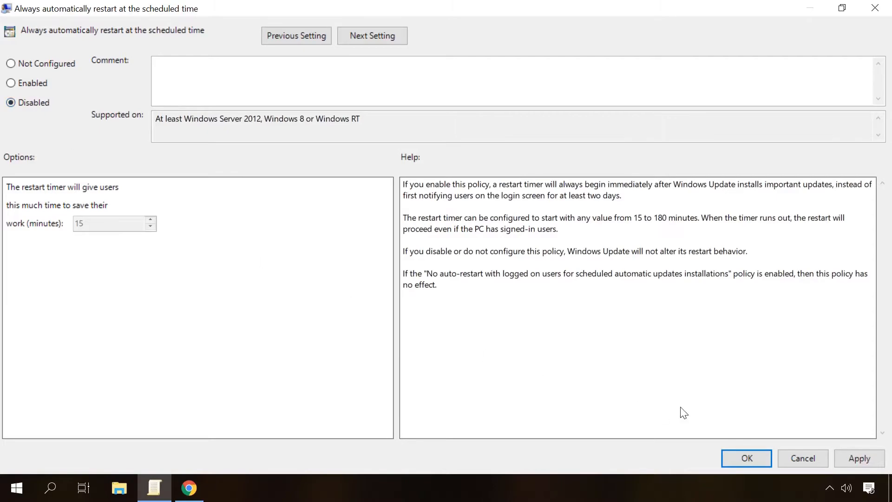
click(745, 456)
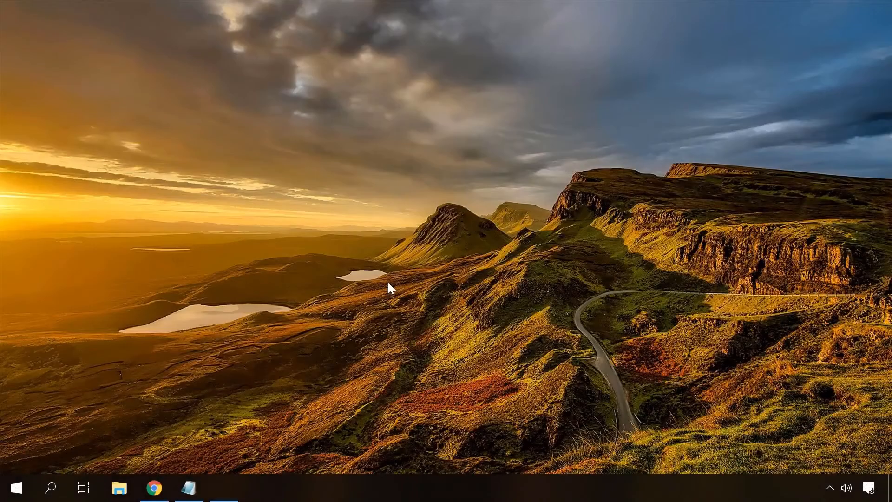
- Run regedit and allow Registry Editor to make changes to the device
key(super+r)
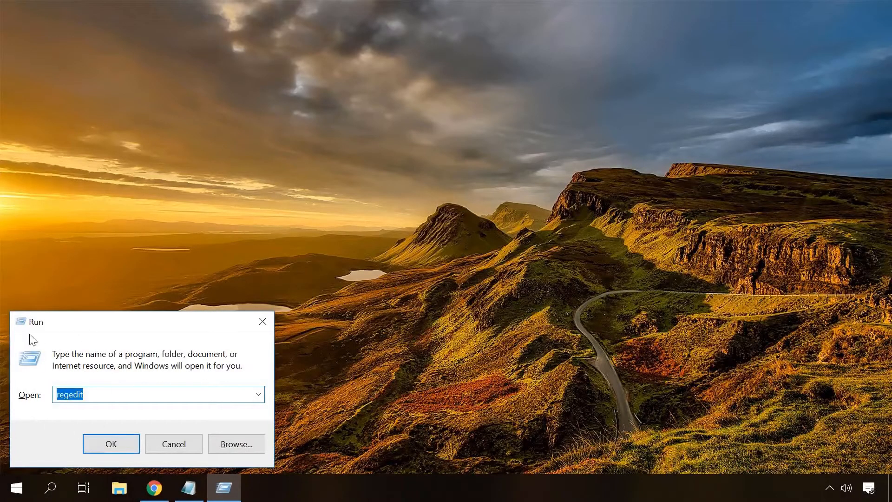
click(108, 446)
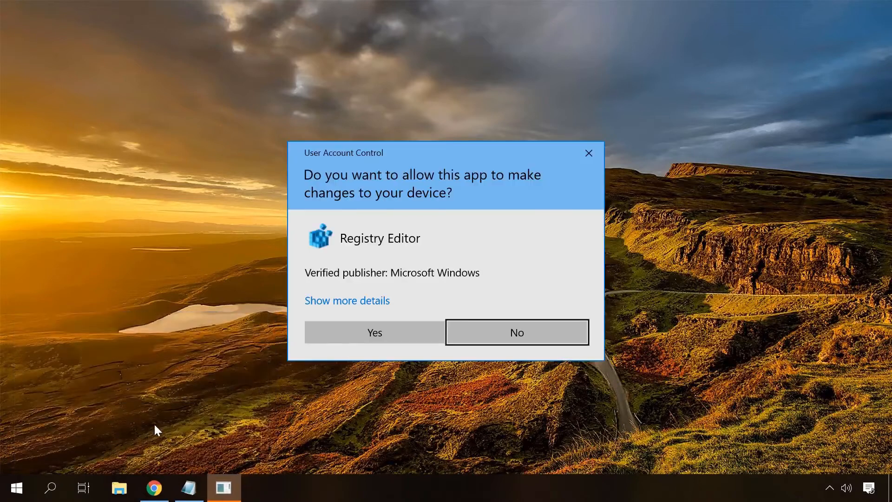
click(341, 331)
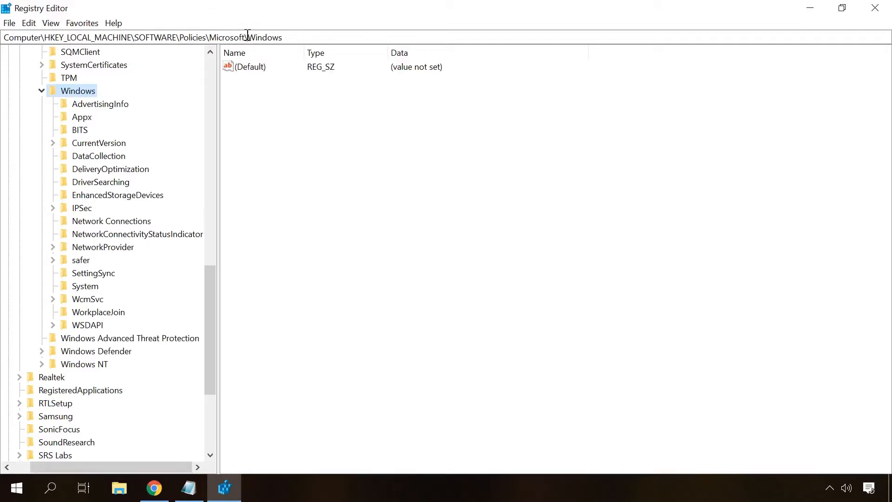
- Create a key named "Windows Update" under HKEY_LOCAL_MACHINE\SOFTWARE\Policies\Microsoft\Windows, copying the name from the Notepad notes
click(198, 486)
drag(301, 270, 186, 274)
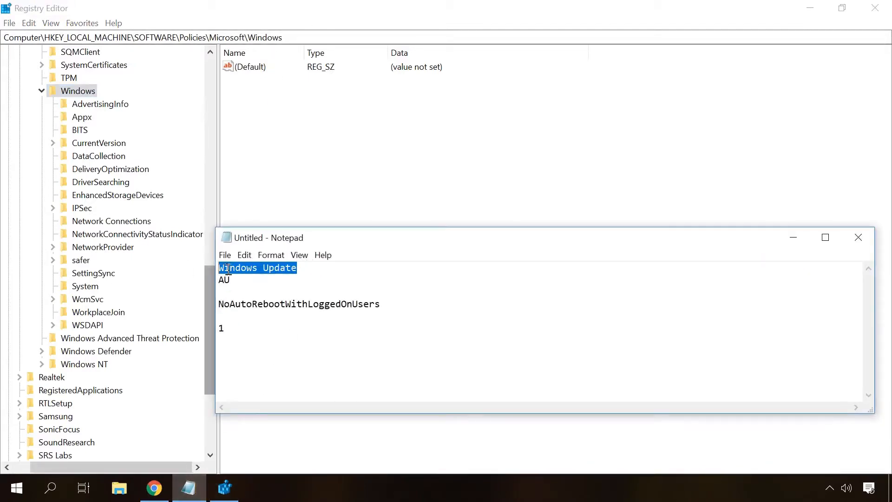
right_click(230, 268)
click(269, 309)
click(351, 7)
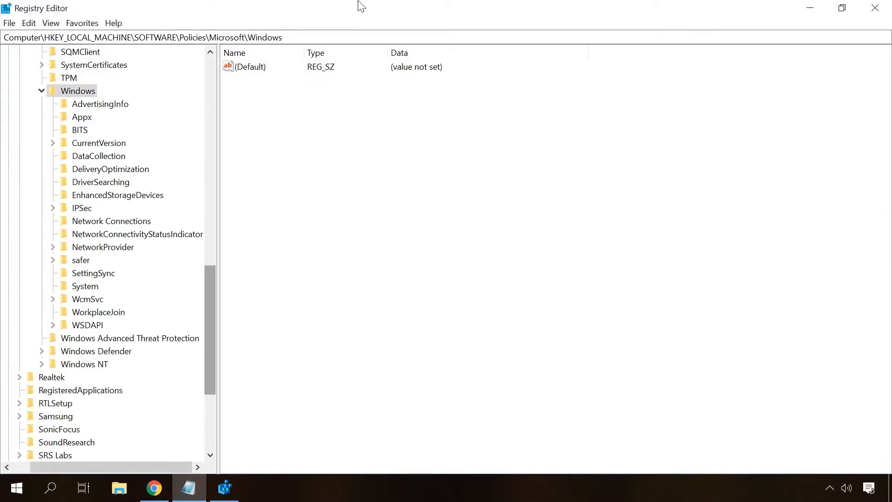
right_click(77, 92)
mouse_move(105, 113)
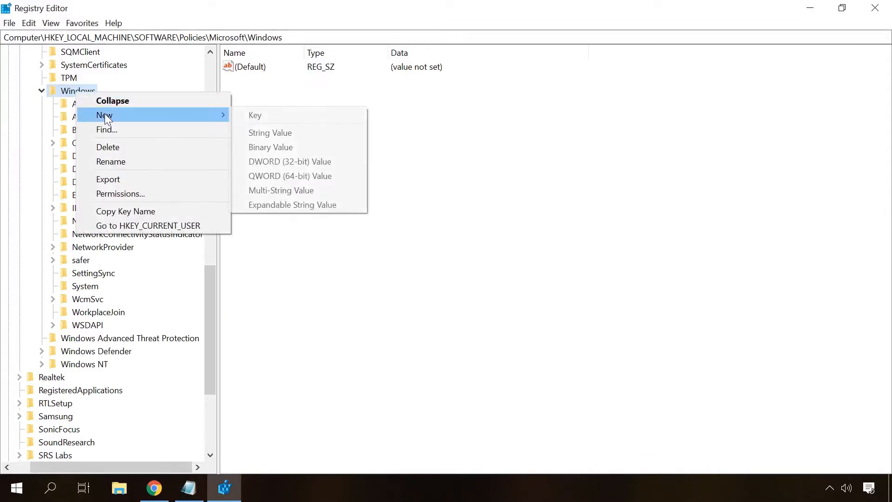
click(264, 112)
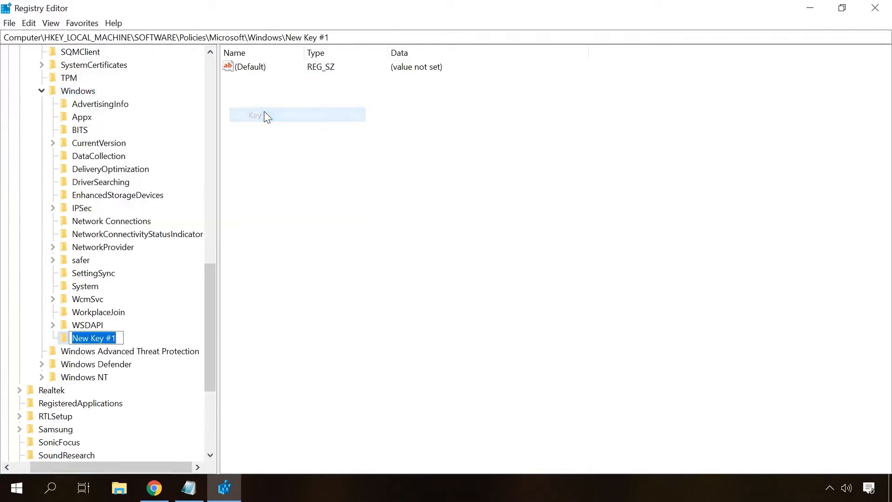
key(ctrl+v)
key(Return)
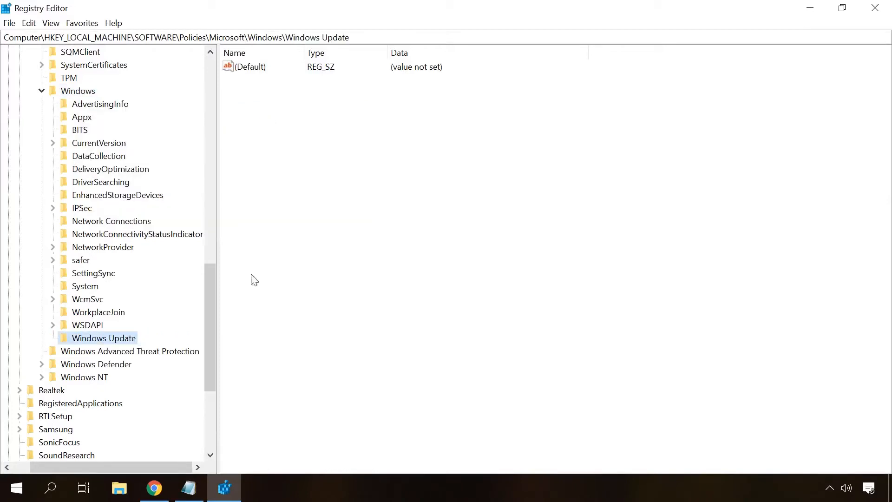
- Create a subkey named "AU" inside the Windows Update key, using the name from the Notepad notes
click(189, 487)
drag(279, 280, 189, 280)
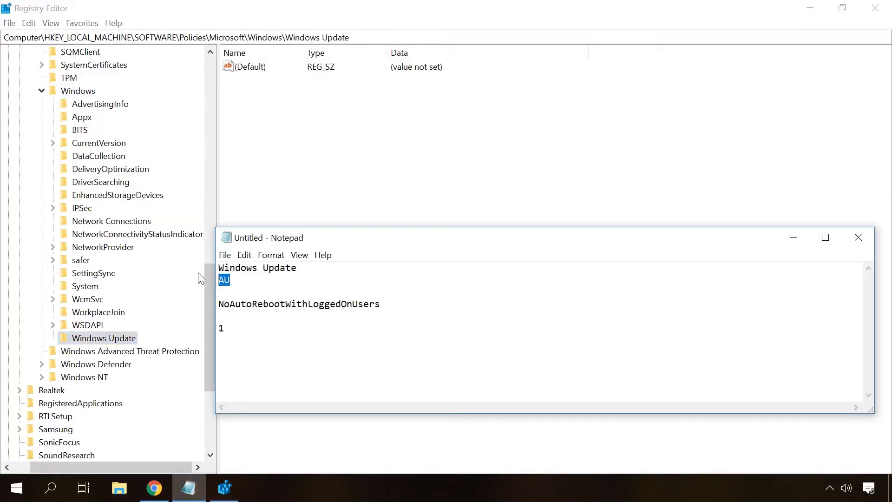
click(354, 6)
right_click(124, 334)
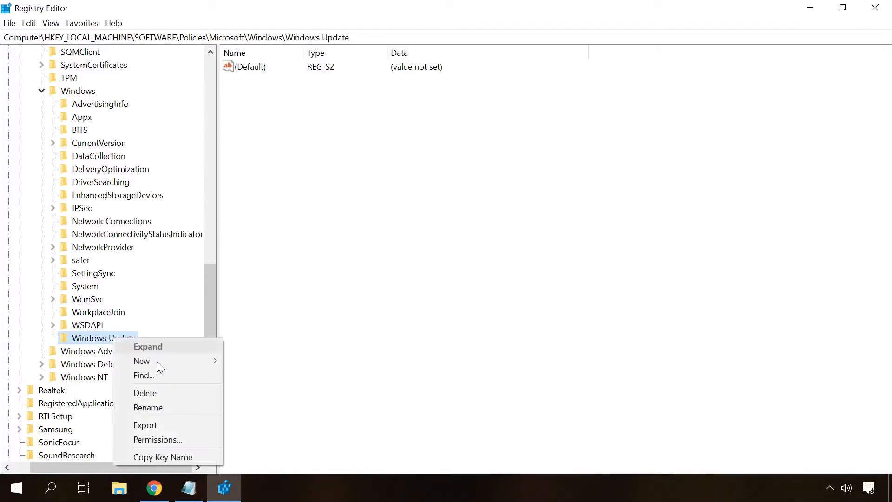
mouse_move(164, 363)
click(249, 358)
key(ctrl+v)
key(Return)
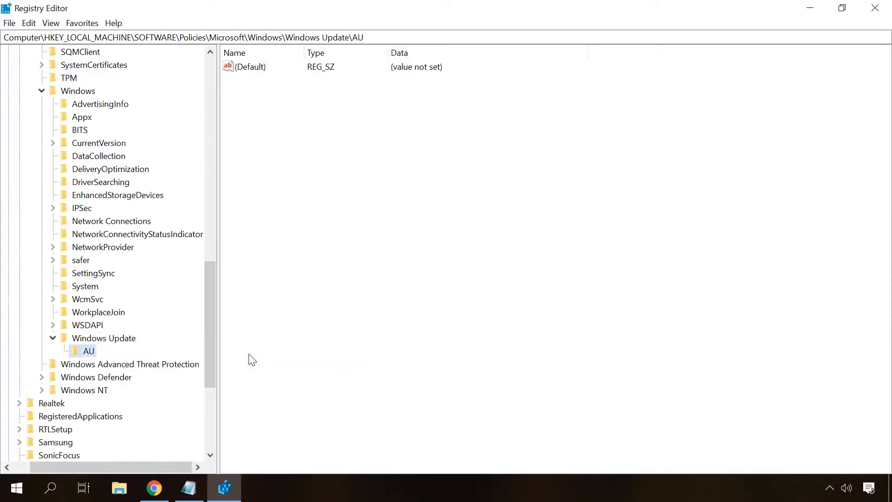
- Add a DWORD (32-bit) value named NoAutoRebootWithLoggedOnUsers to the AU key, copying the name from Notepad, and widen the Name column
click(188, 486)
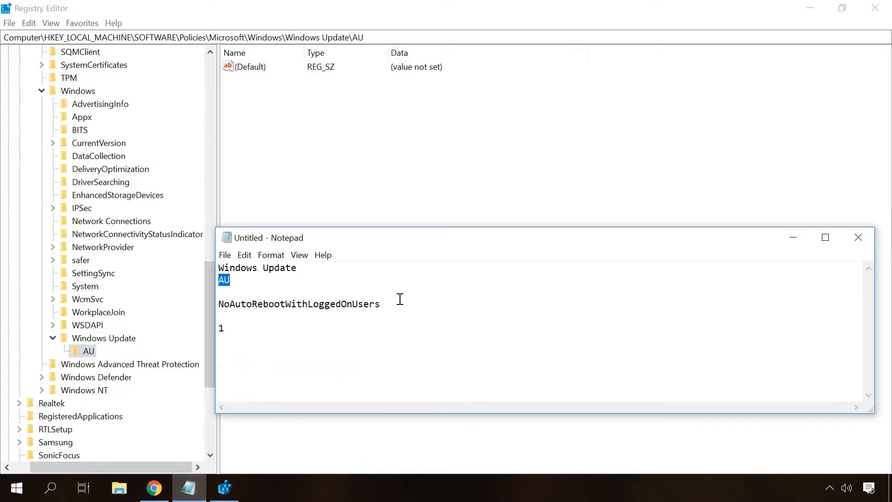
drag(385, 305, 231, 305)
right_click(231, 305)
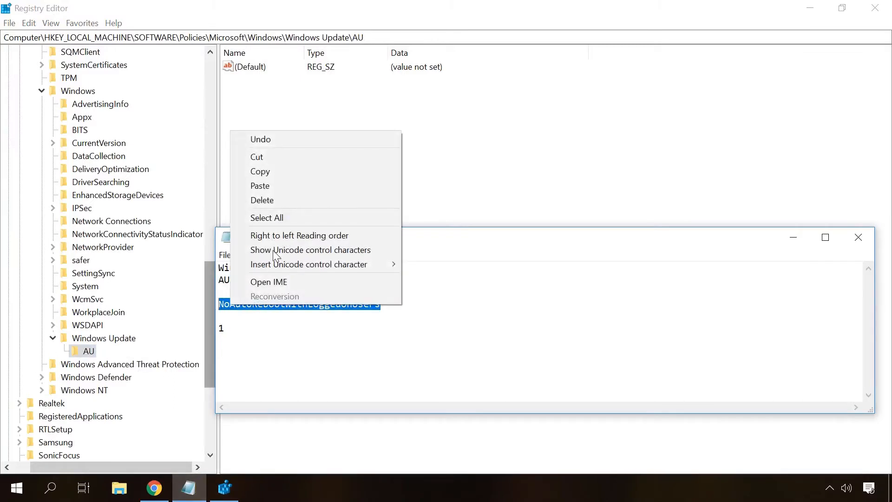
click(273, 172)
click(295, 154)
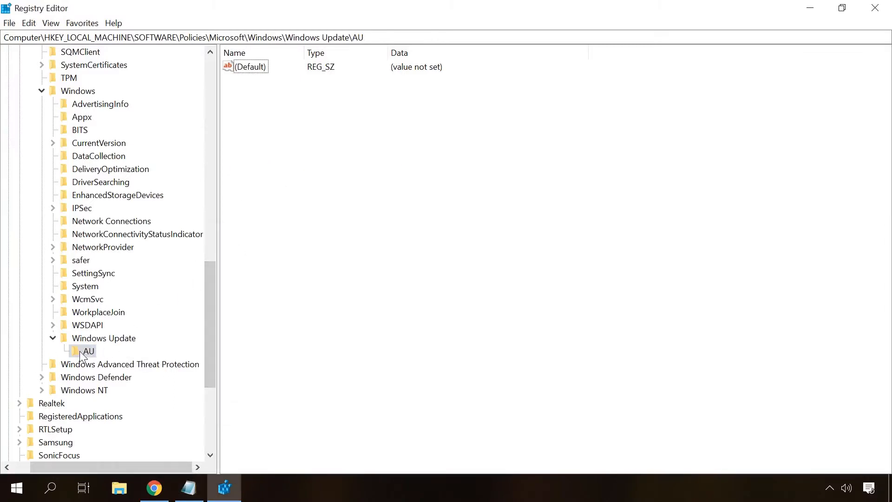
right_click(292, 108)
mouse_move(319, 113)
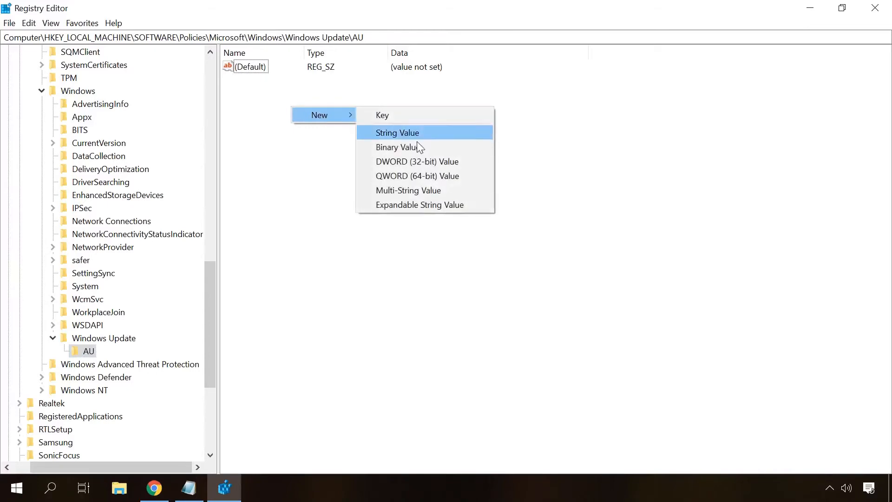
click(430, 159)
key(ctrl+v)
key(Return)
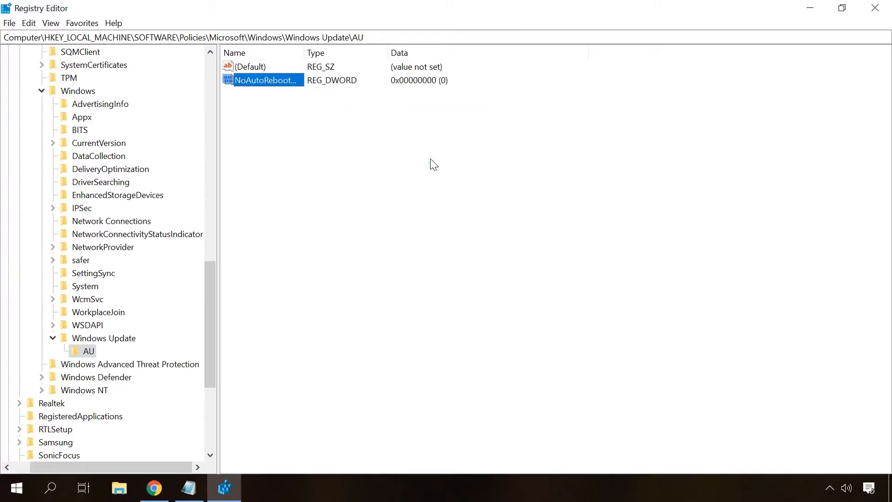
drag(307, 52, 461, 51)
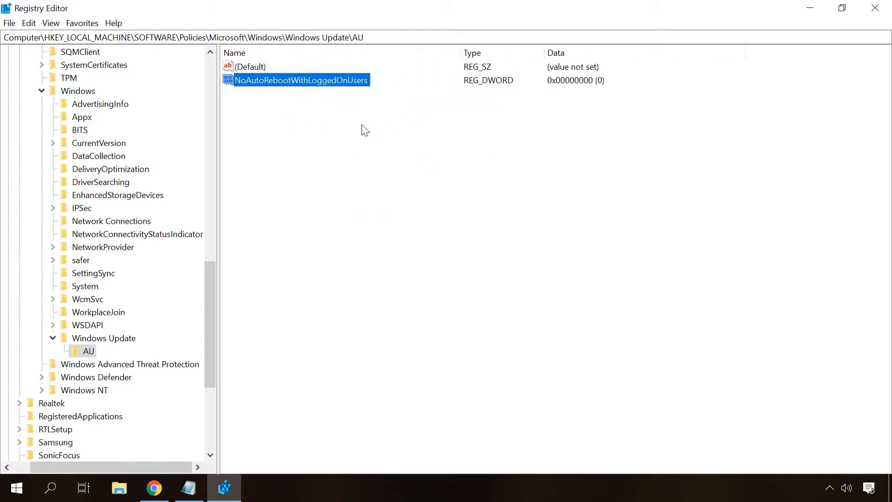
- Set the value data of NoAutoRebootWithLoggedOnUsers to 1
click(332, 81)
double_click(309, 82)
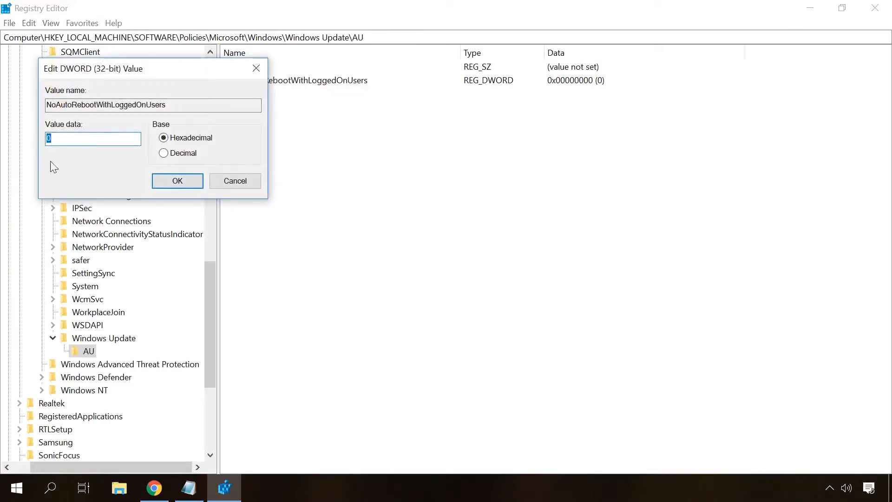
text(1)
click(165, 180)
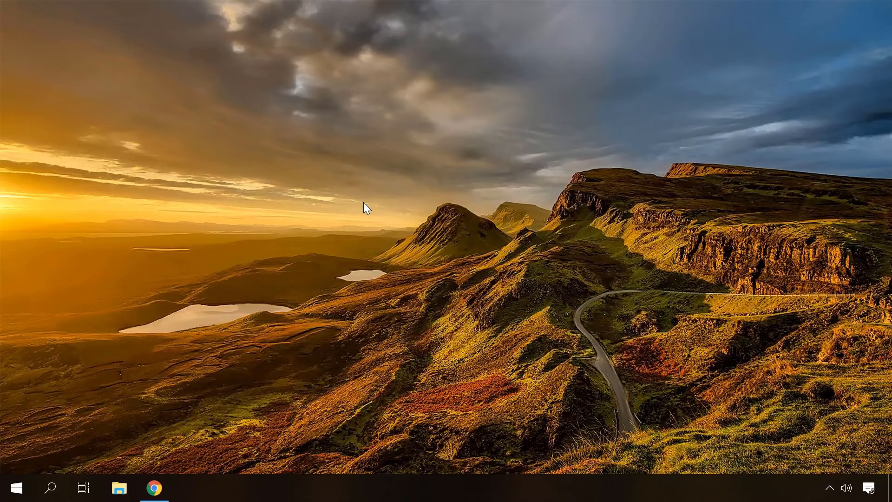
- Run "control schedtasks" and view the available actions for the Reboot task in the Microsoft\Windows\UpdateOrchestrator folder of Task Scheduler
key(super+r)
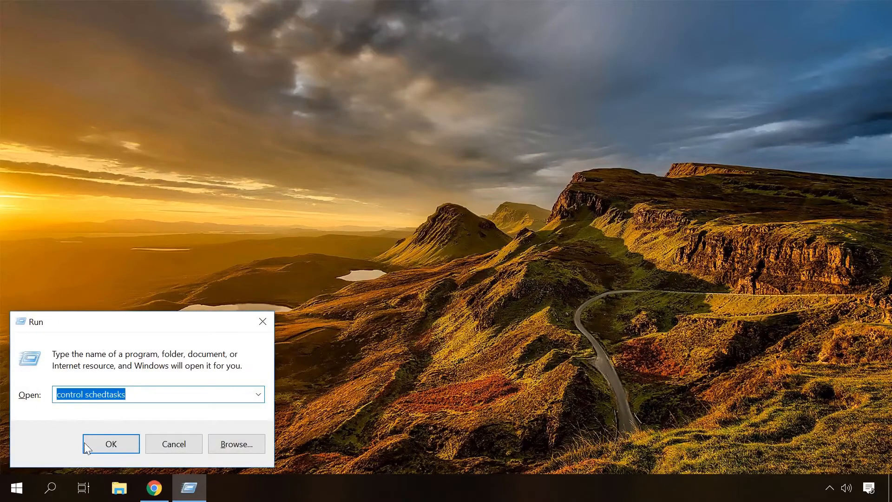
click(105, 444)
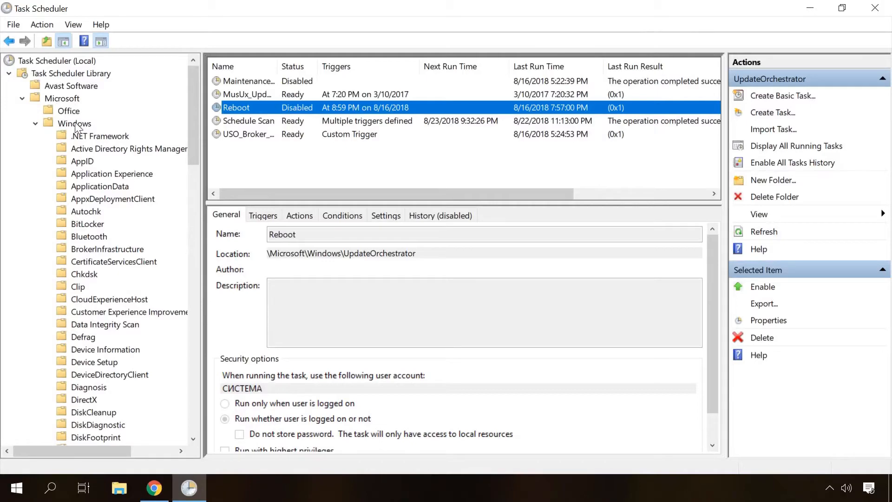
drag(197, 108, 189, 352)
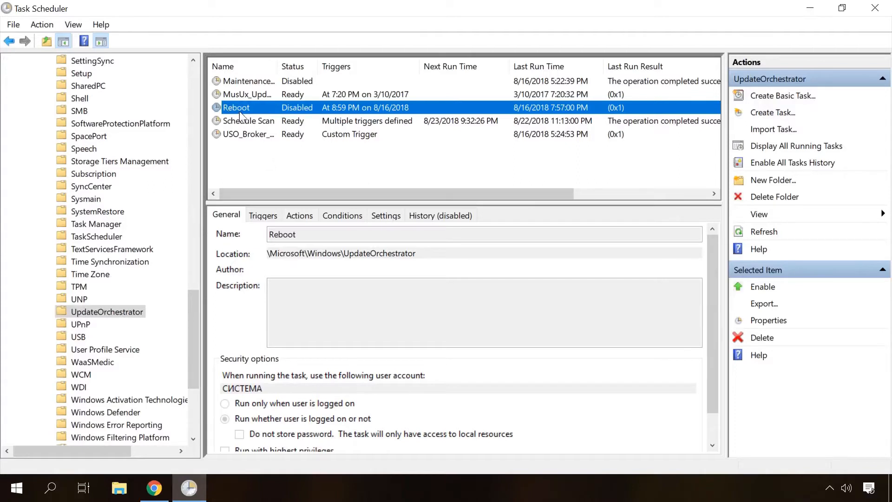
right_click(276, 109)
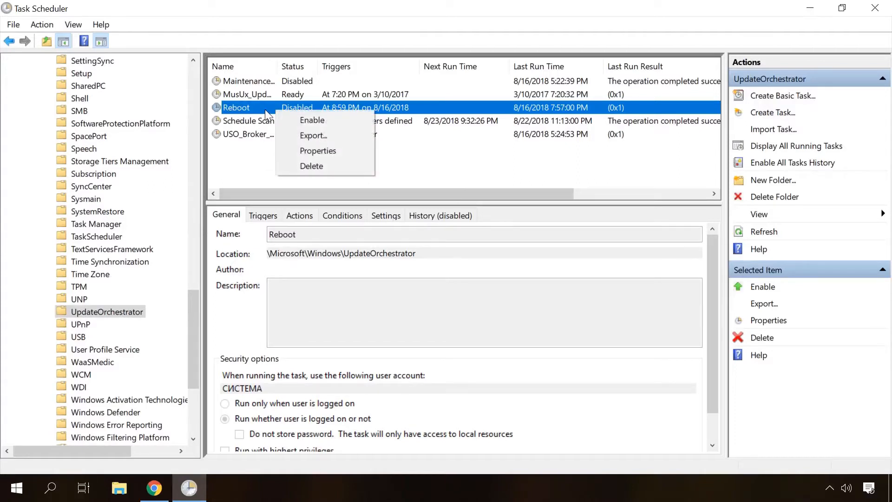
click(266, 109)
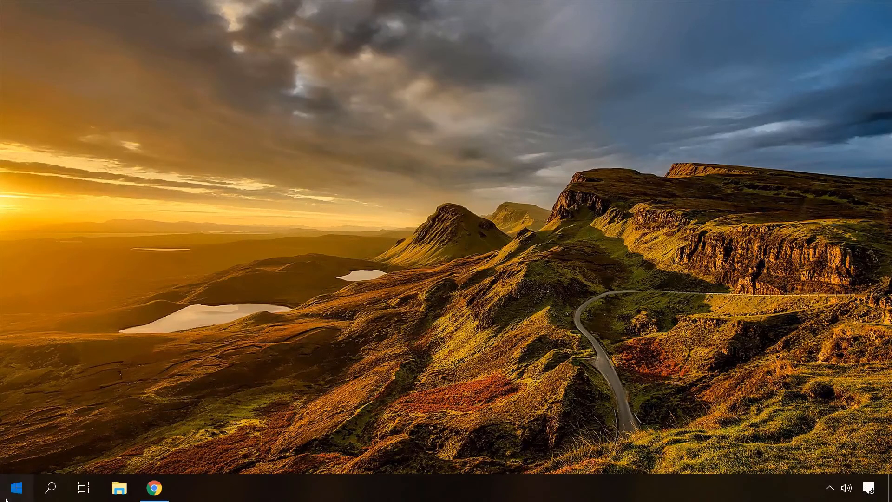
- Open the additional power settings from the Power & sleep page of the Windows system settings
click(16, 488)
click(17, 429)
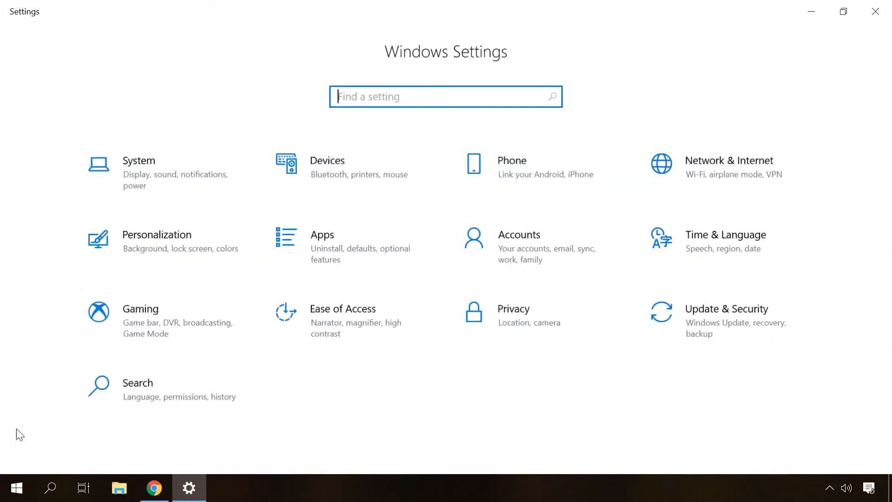
click(148, 179)
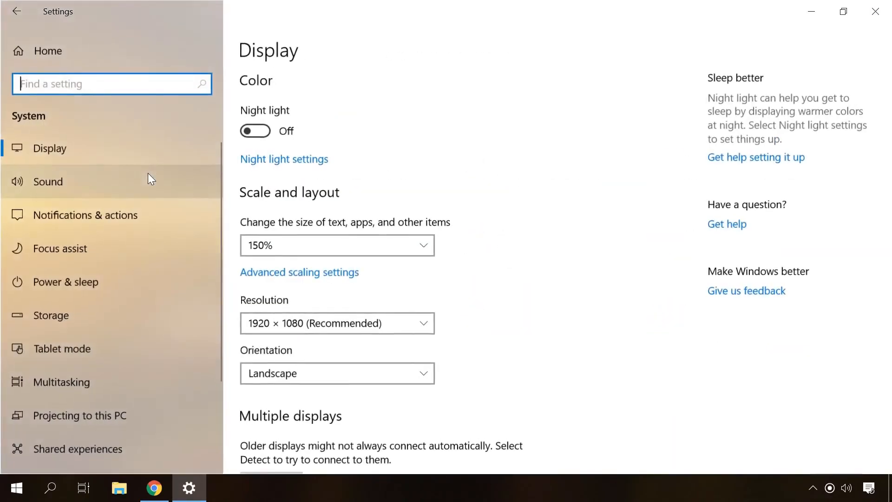
click(90, 284)
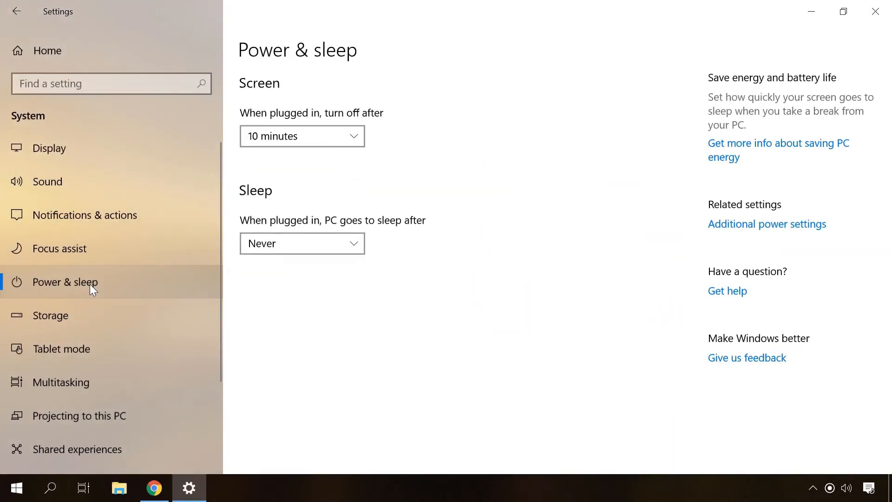
click(727, 228)
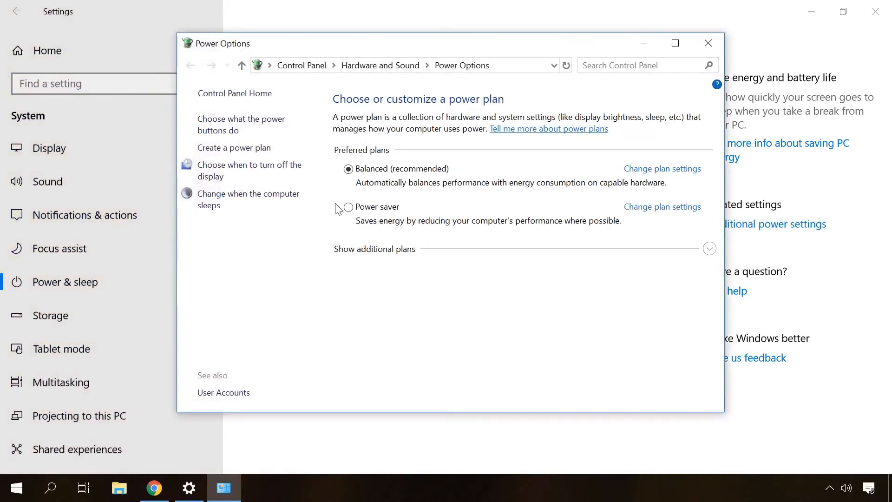
- Unlock the unavailable power button settings, disable fast startup and save the changes
click(244, 125)
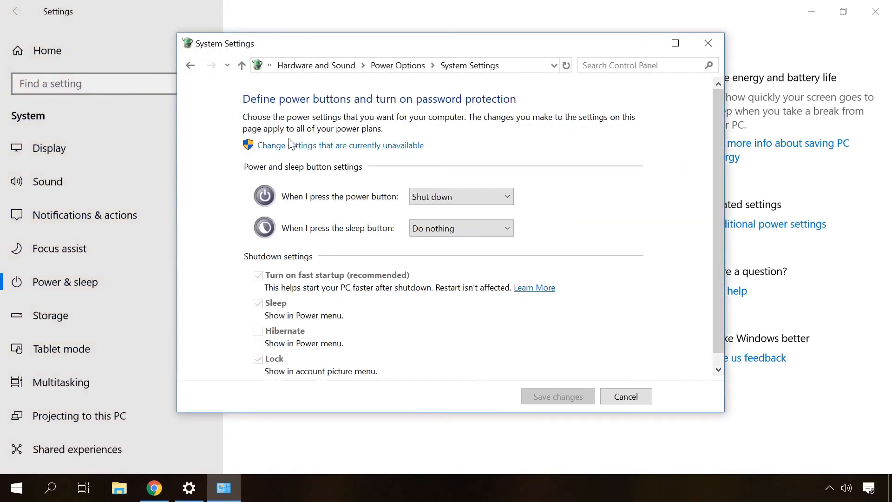
click(307, 146)
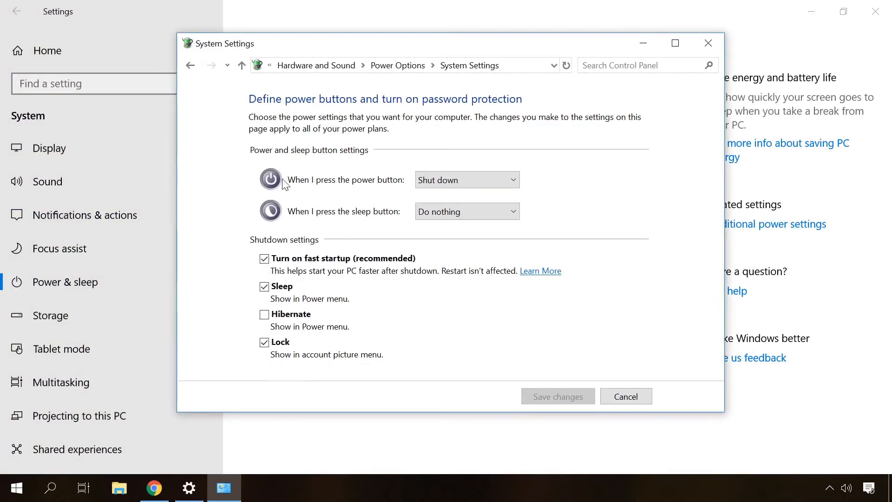
click(264, 258)
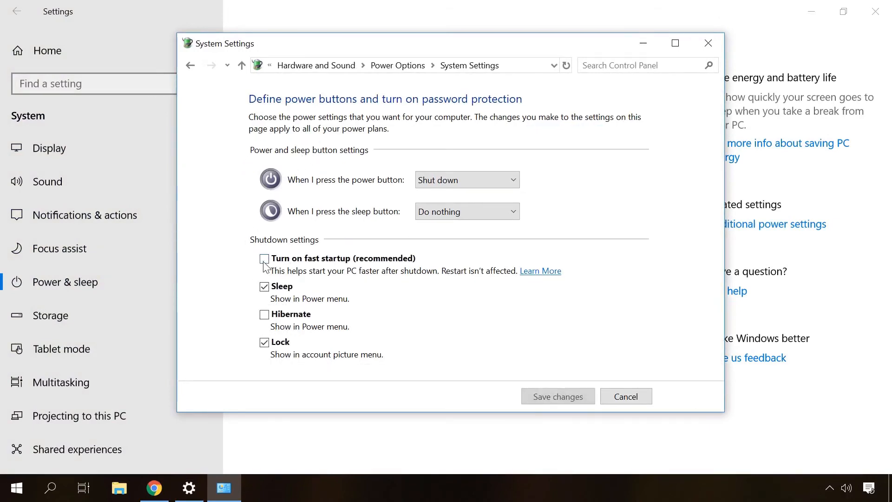
click(559, 398)
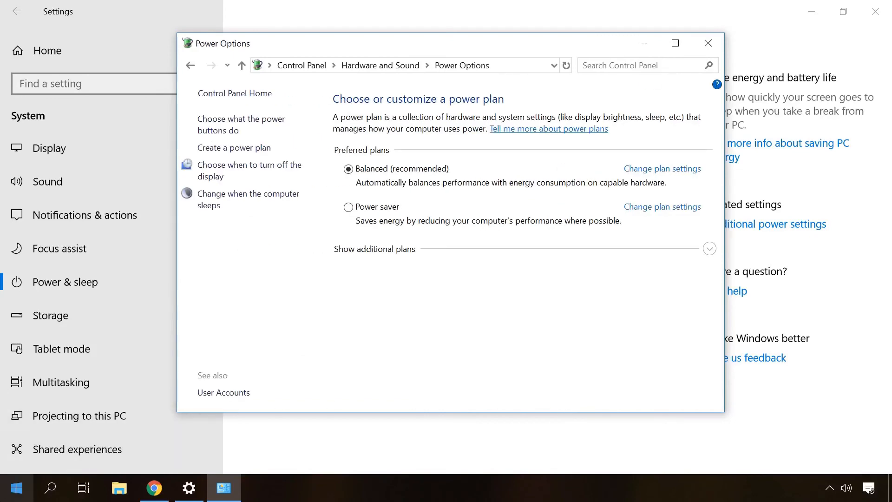
- Restart the computer
click(10, 493)
click(23, 456)
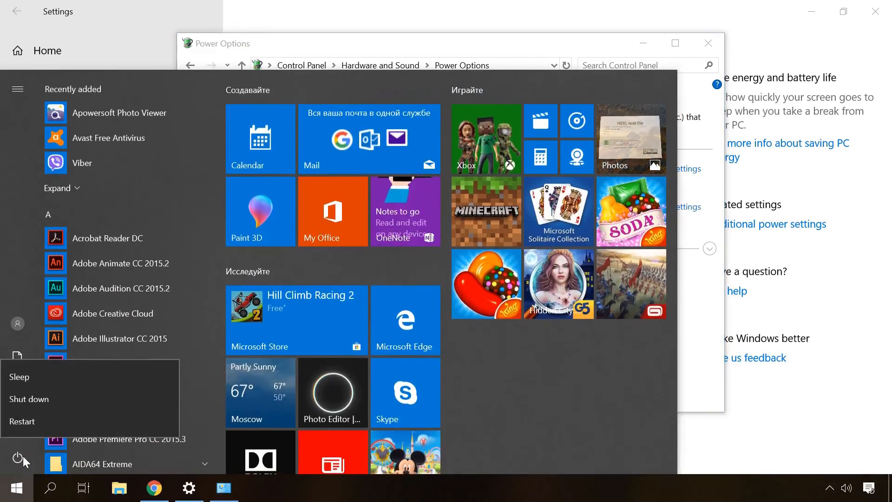
click(35, 421)
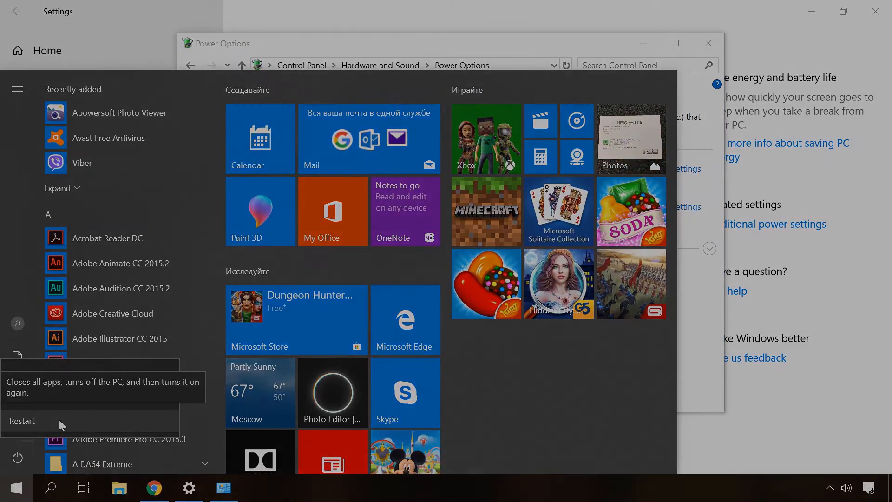